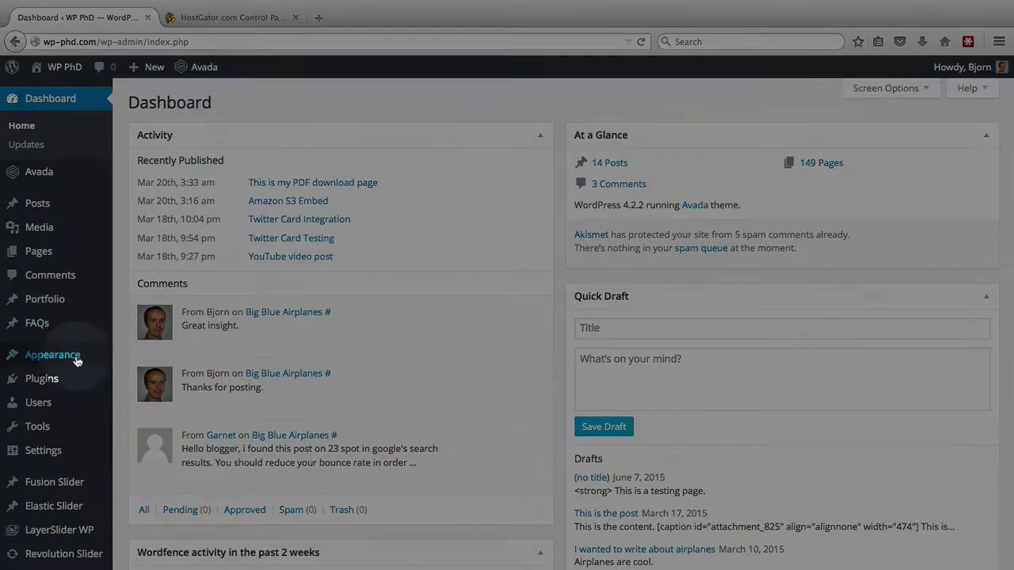
Step: Open the theme file editor and look through the Avada theme's list of template files
mouse_move(69, 362)
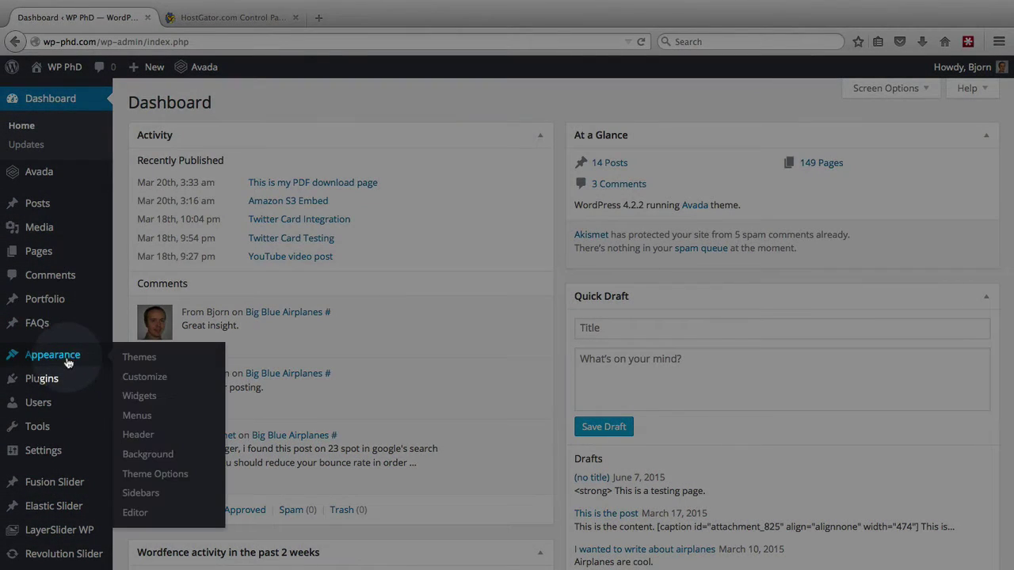
left_click(134, 513)
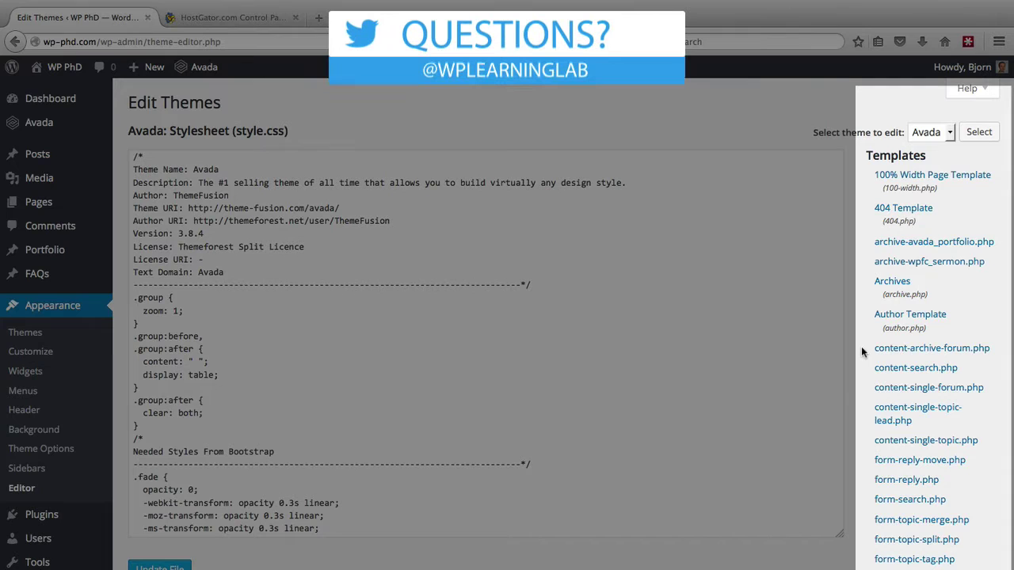
scroll(894, 353, "down", 1)
scroll(894, 353, "down", 10)
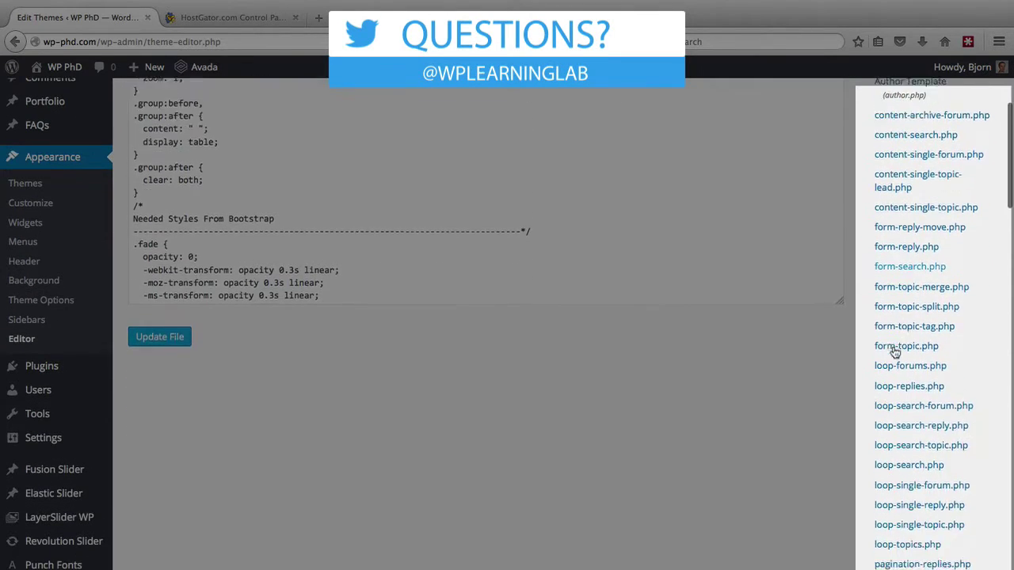
scroll(894, 354, "down", 13)
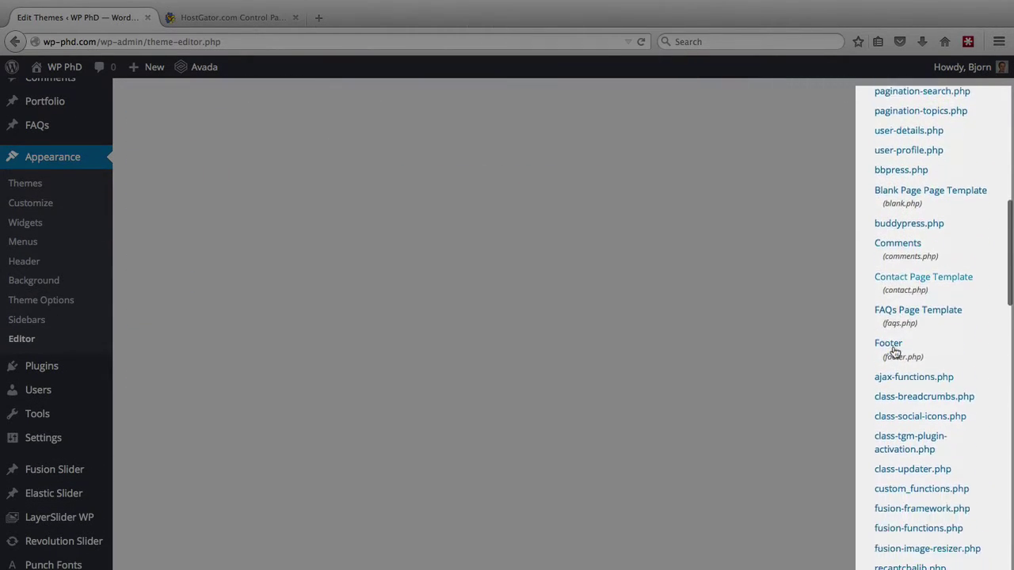
scroll(894, 353, "down", 5)
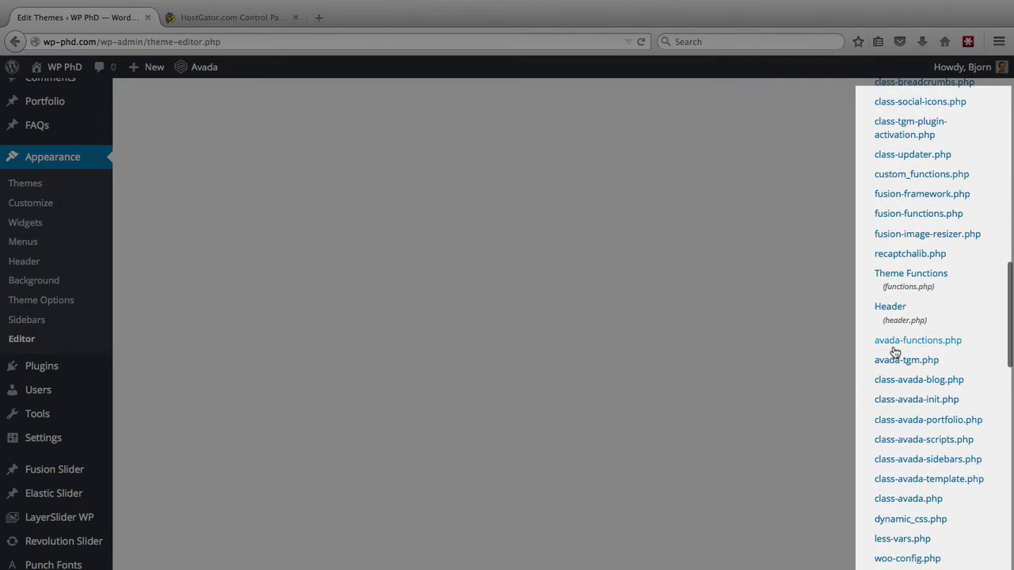
scroll(893, 353, "down", 2)
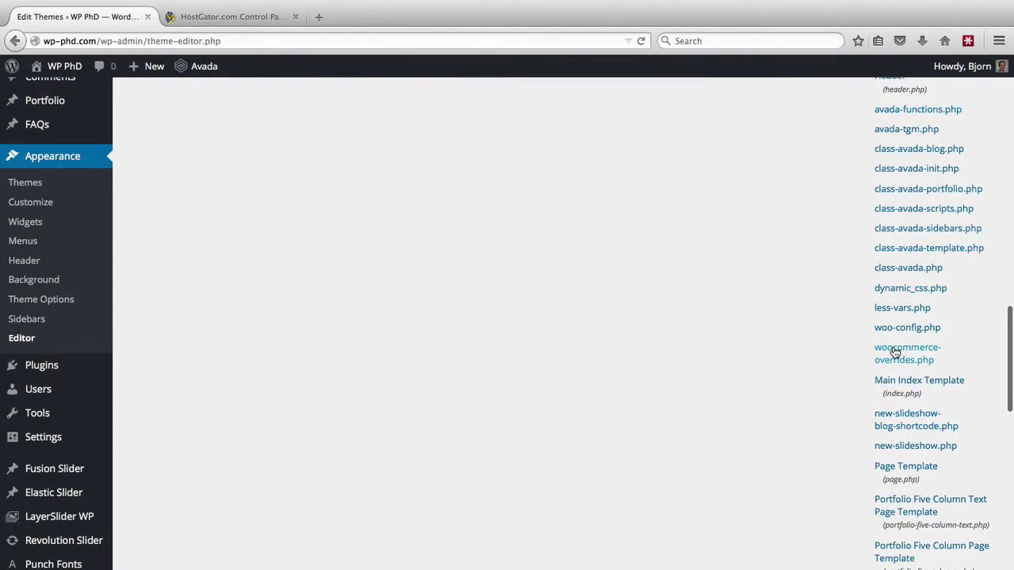
scroll(894, 353, "up", 12)
scroll(894, 354, "up", 20)
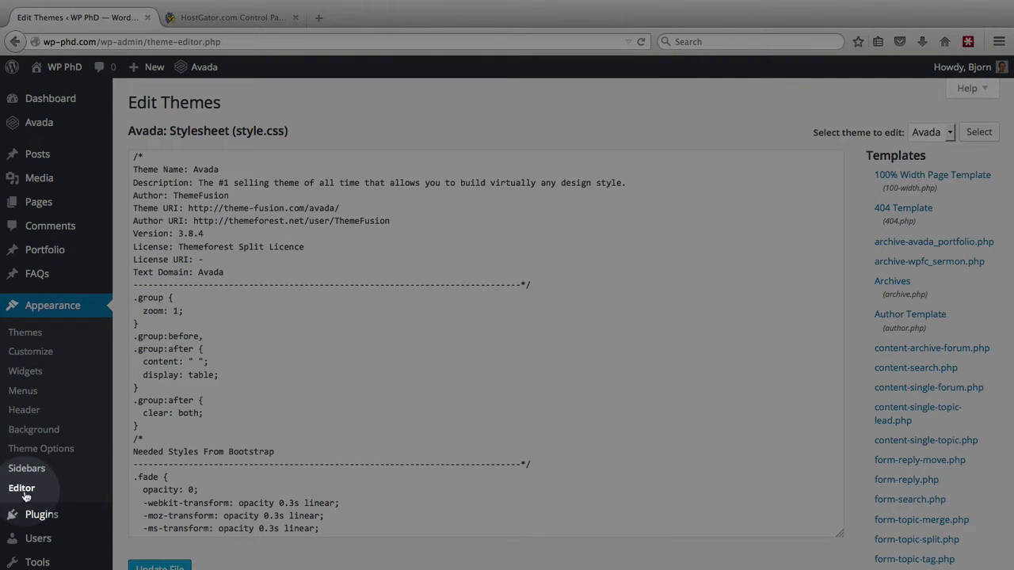
left_click(304, 375)
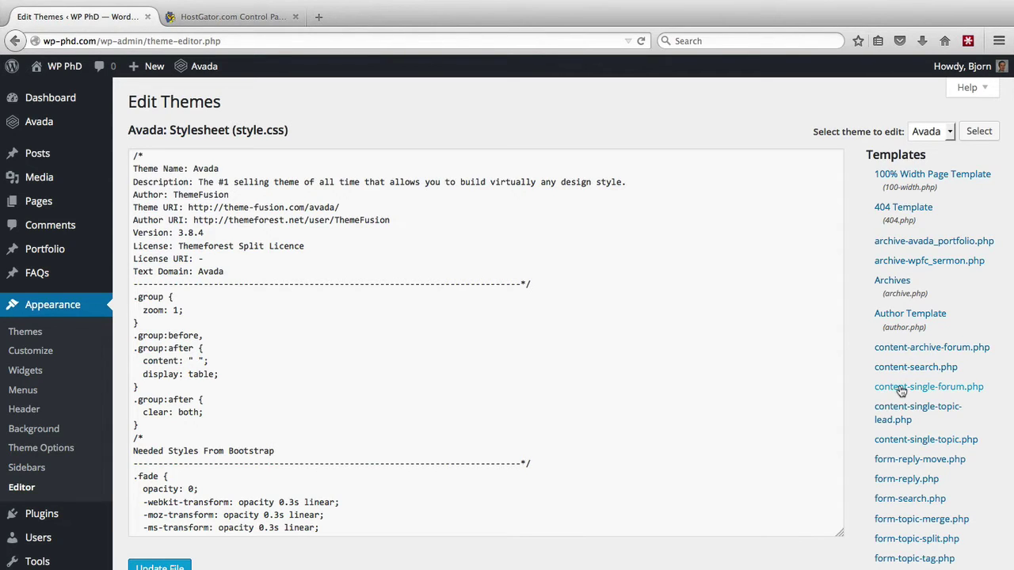
Step: Search the page for "functions.php" and open the Theme Functions file of the Avada theme in the editor
scroll(902, 390, "down", 2)
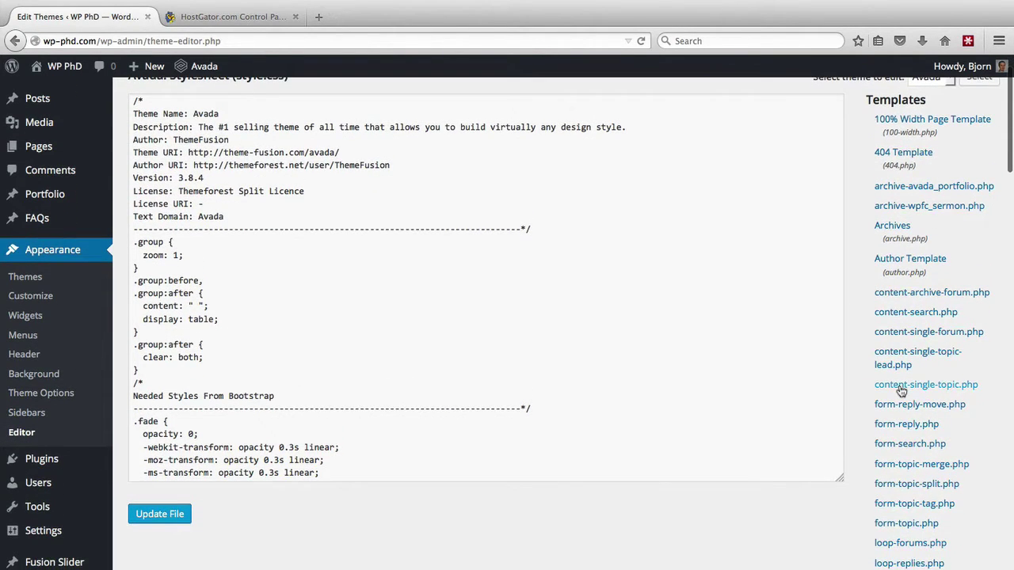
scroll(901, 391, "down", 10)
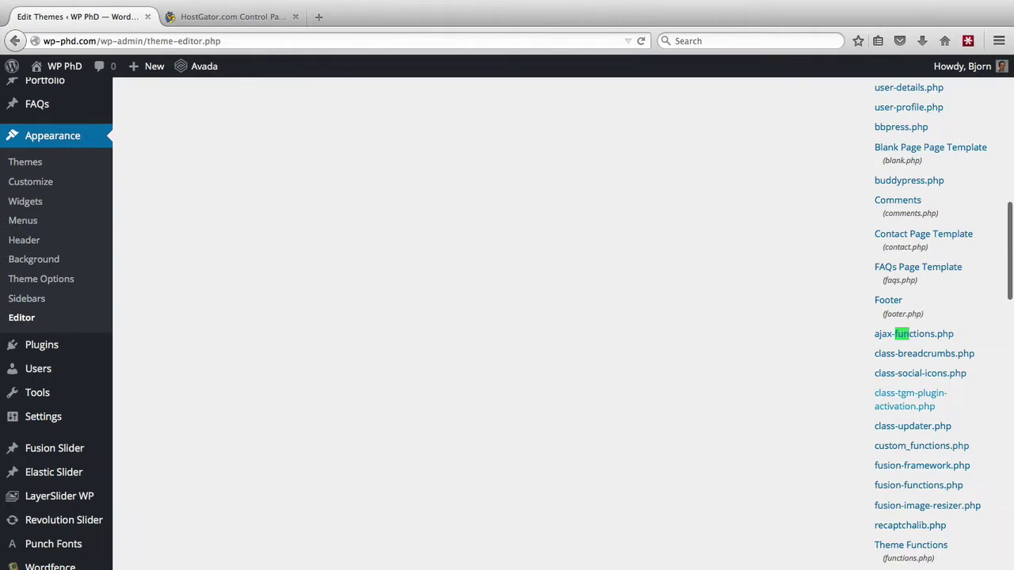
type("ction")
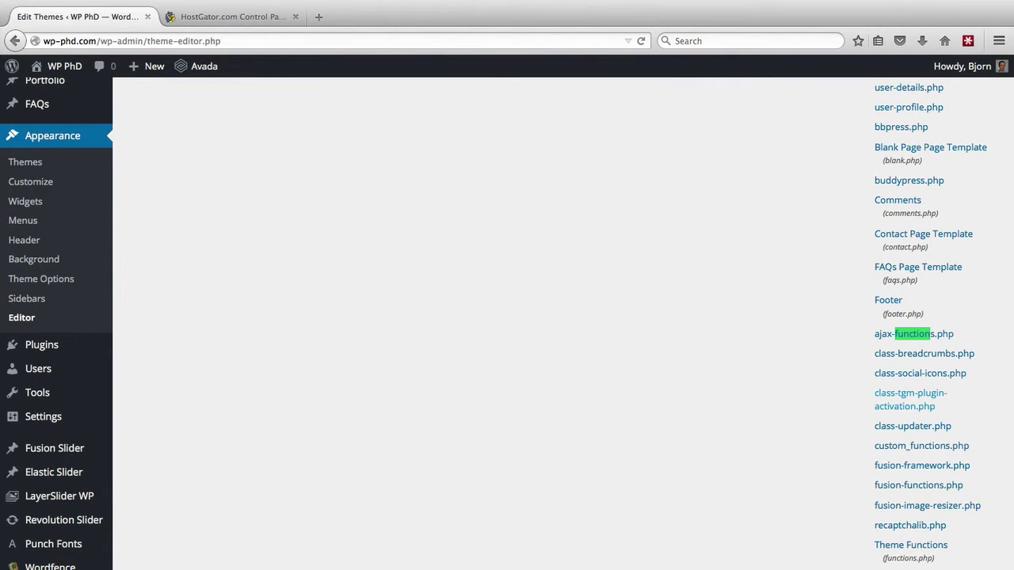
type("s.php")
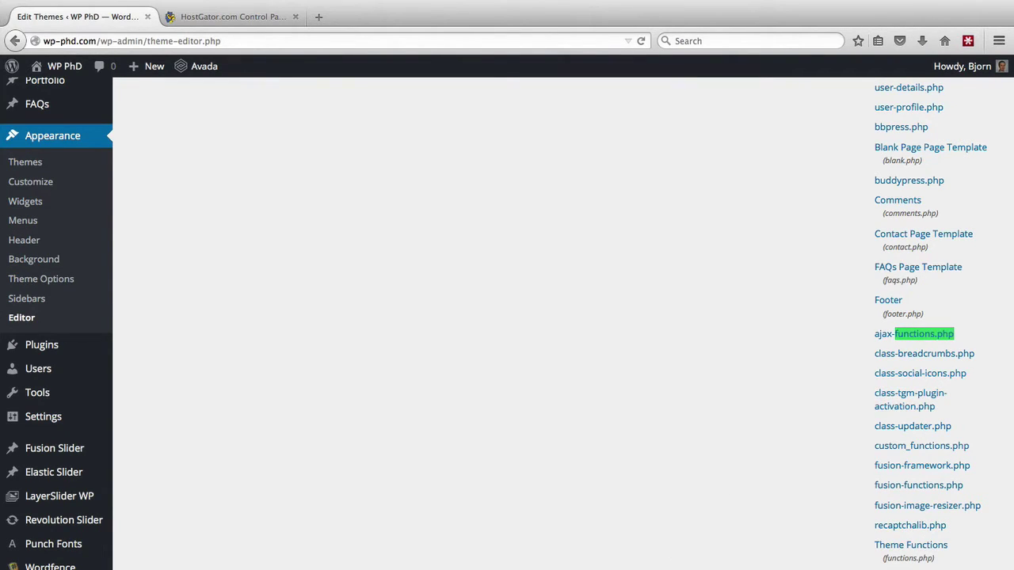
key("Return")
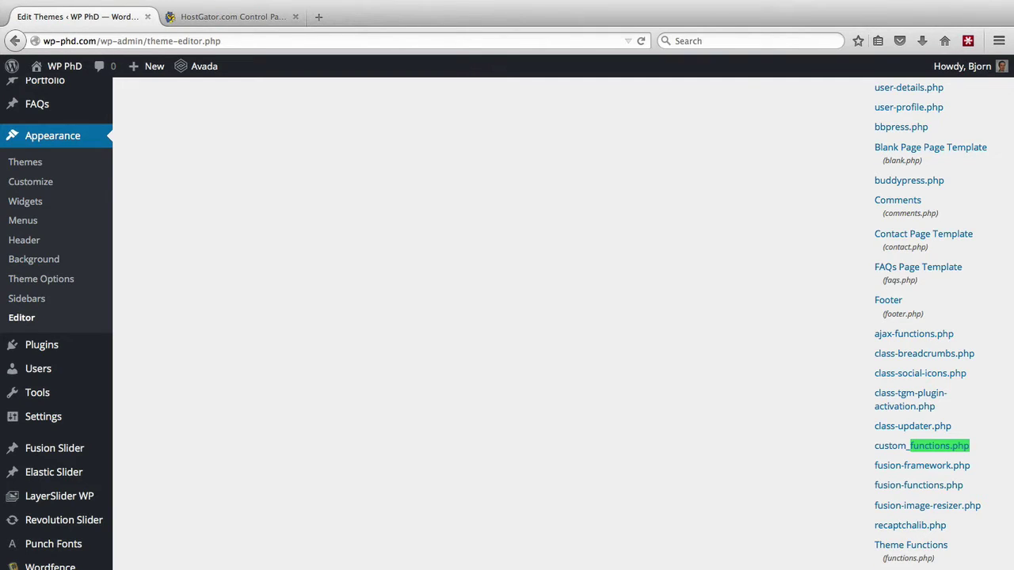
key("Return")
key("Return")
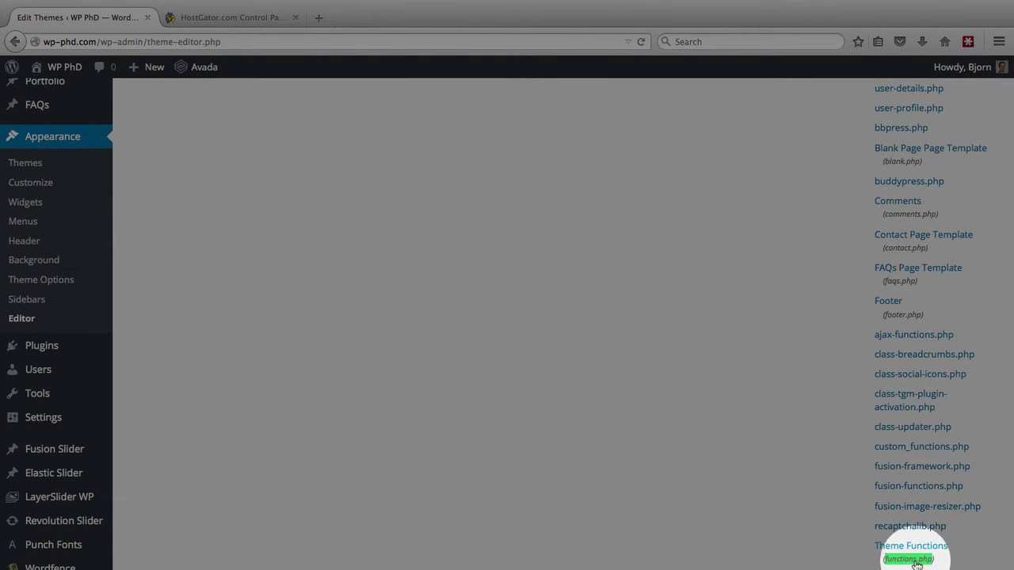
left_click(927, 554)
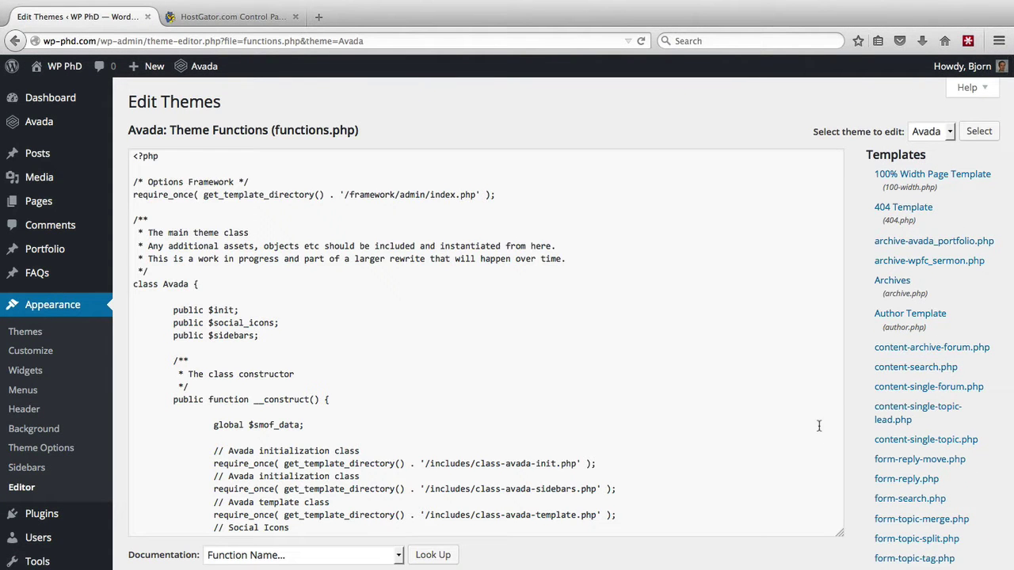
left_click(228, 167)
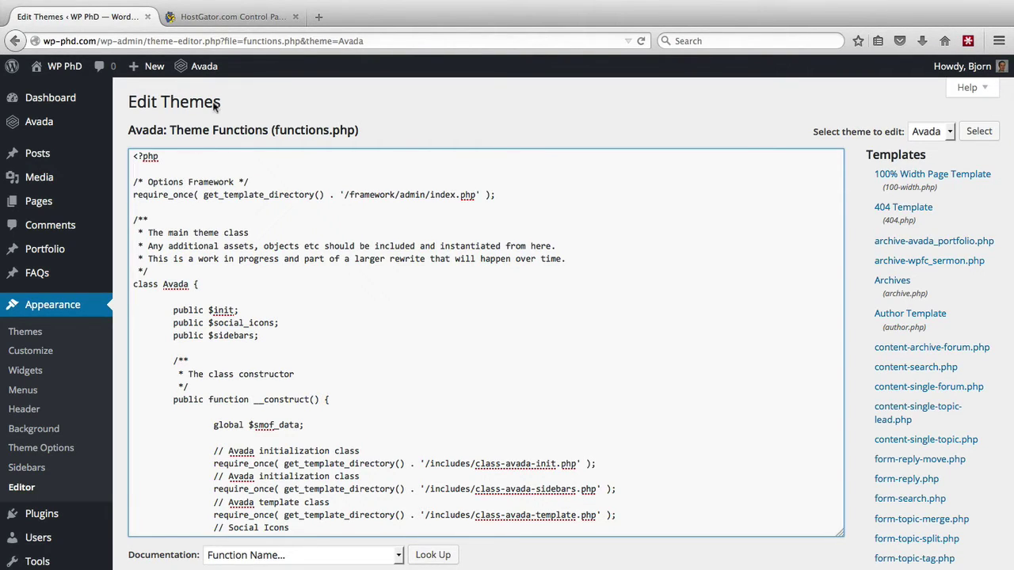
Step: Switch to the HostGator control panel and open File Manager at the document root for wp-phd.com
left_click(217, 20)
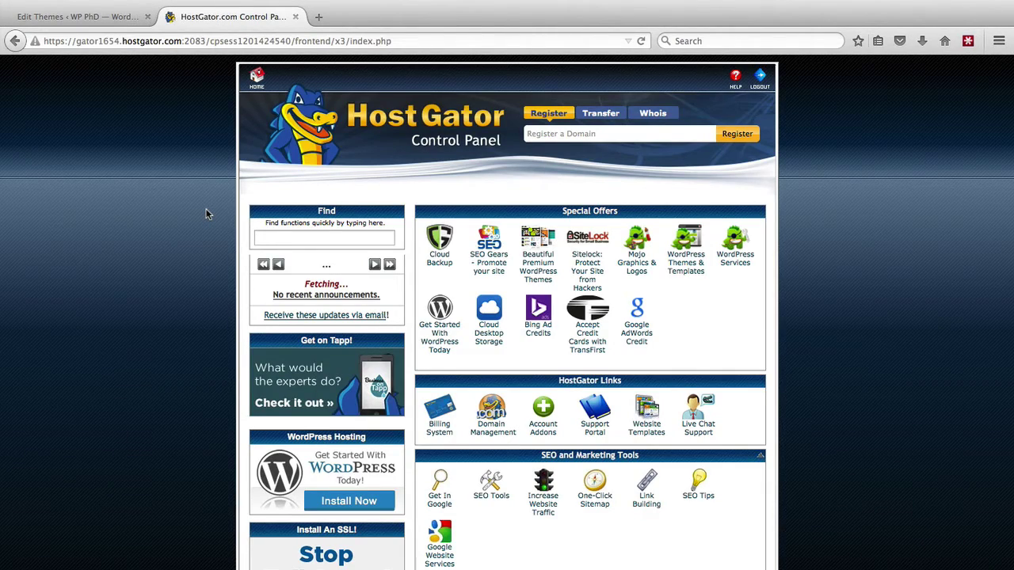
scroll(206, 214, "down", 5)
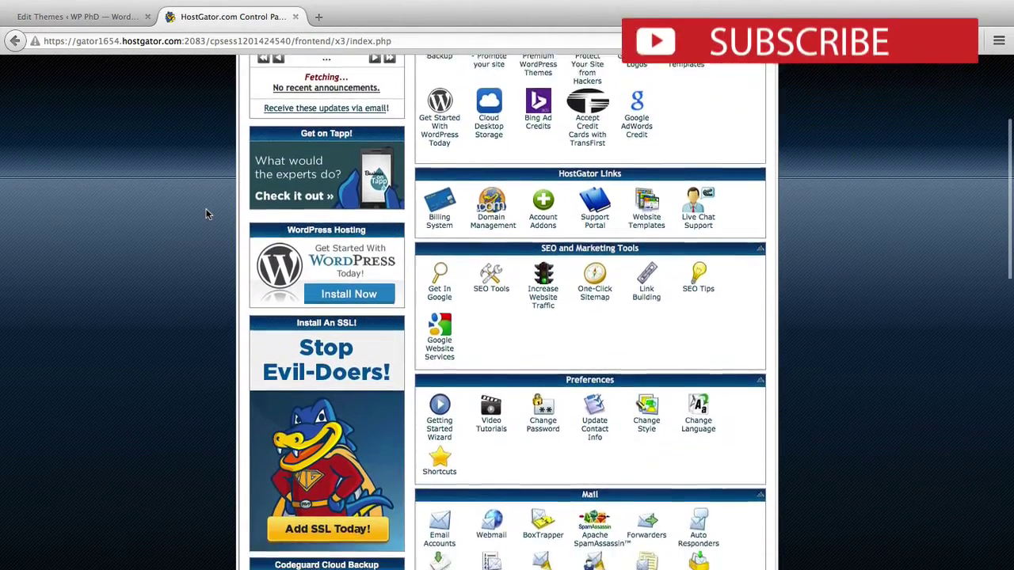
scroll(206, 214, "down", 5)
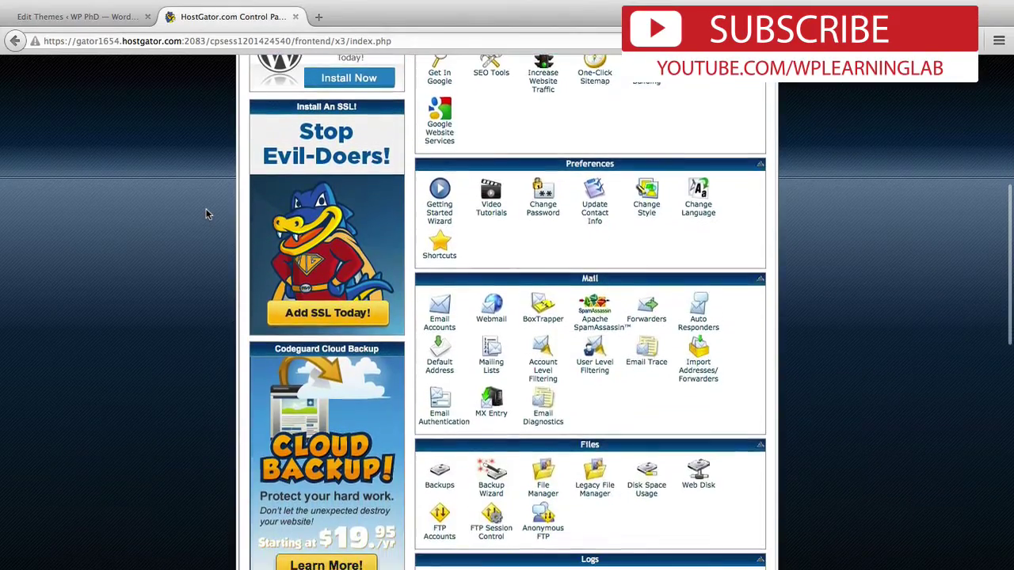
scroll(206, 214, "down", 2)
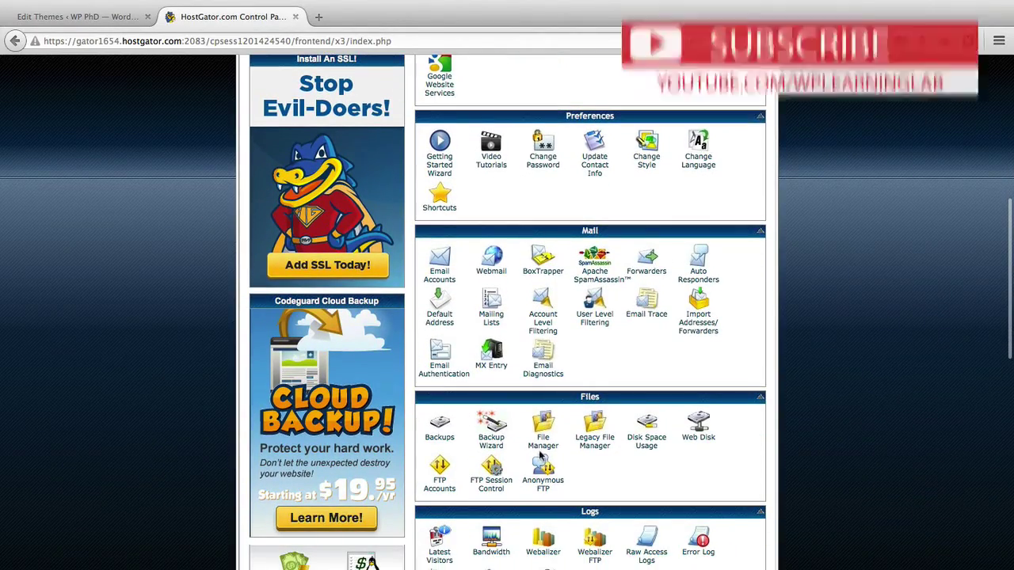
left_click(543, 443)
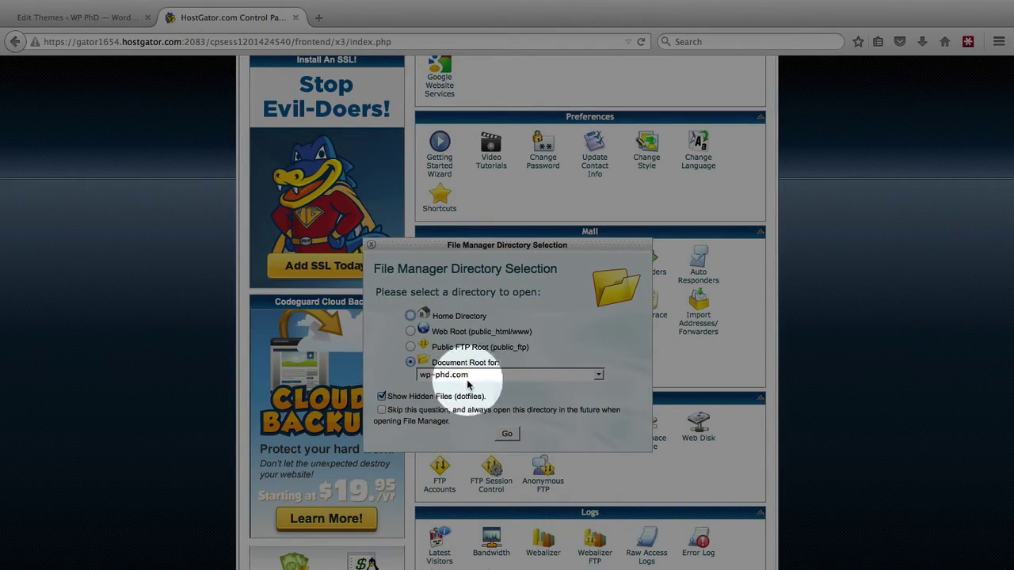
left_click(506, 435)
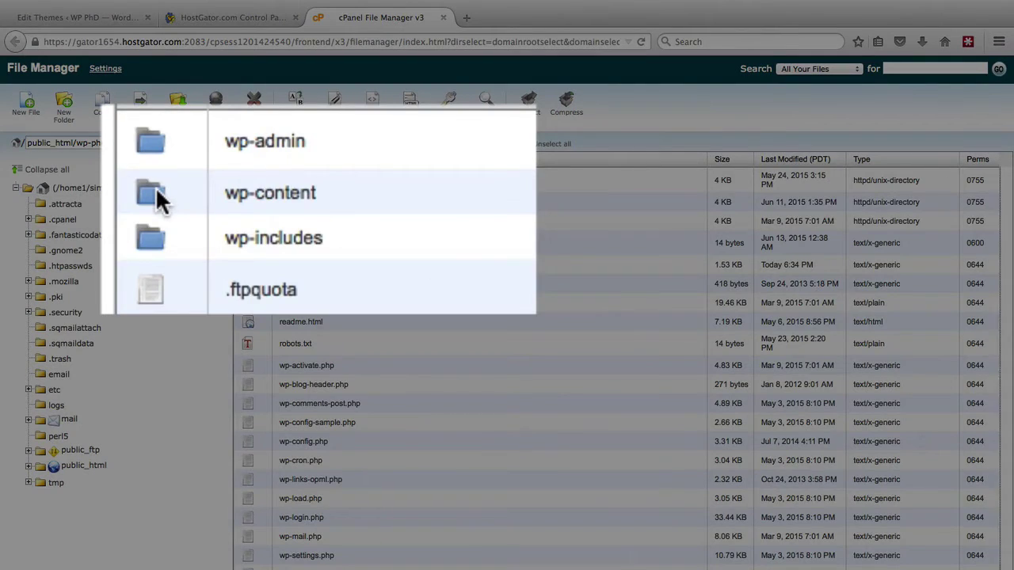
Step: Browse to the wp-content/themes/Avada folder and open its functions.php file for editing
double_click(155, 190)
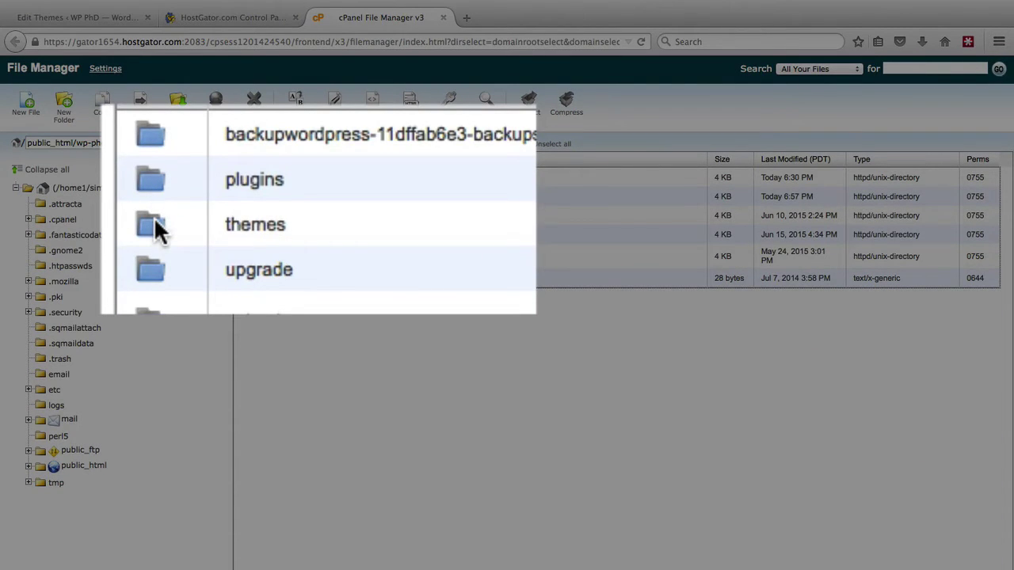
double_click(156, 224)
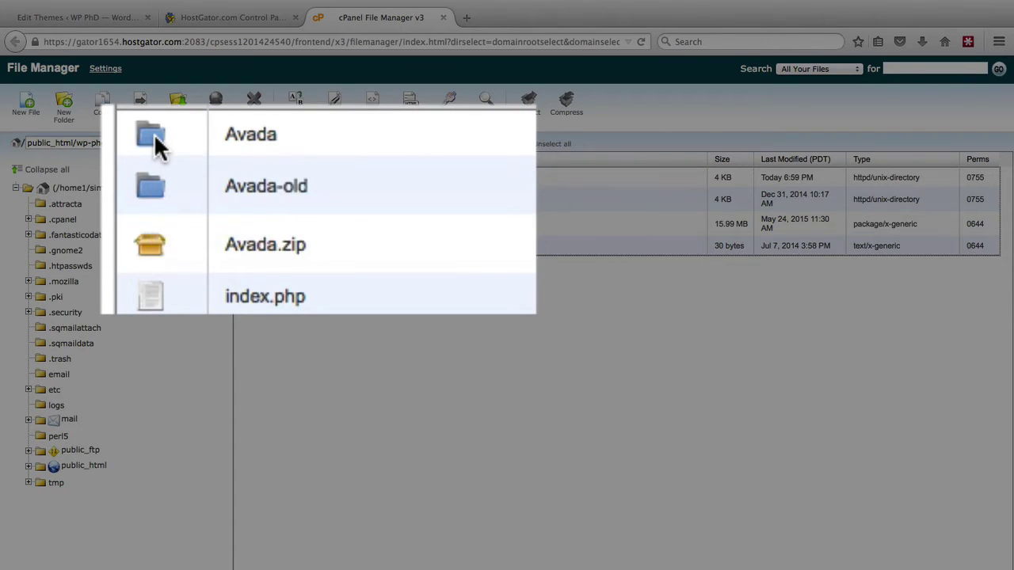
double_click(155, 138)
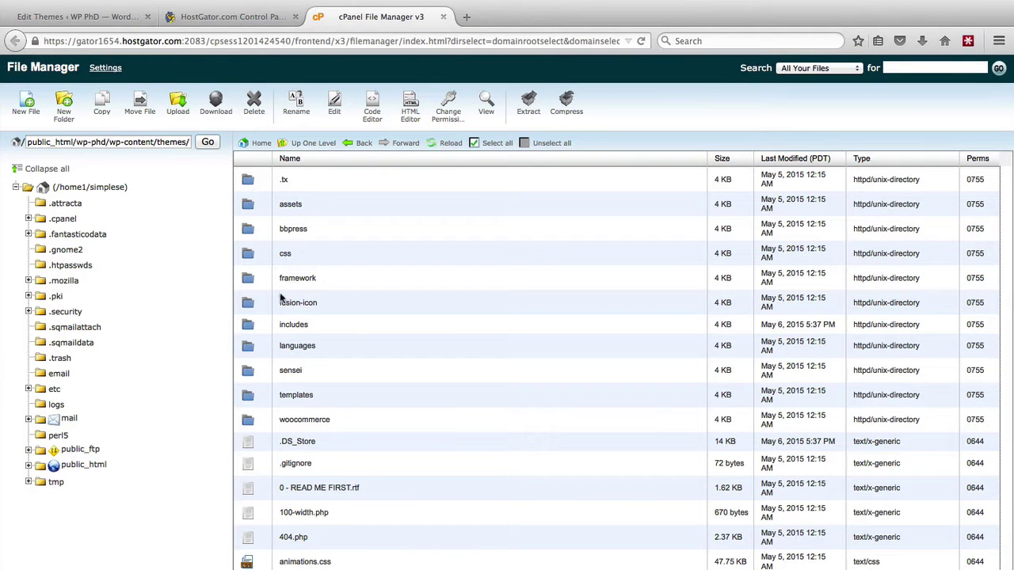
scroll(287, 346, "down", 10)
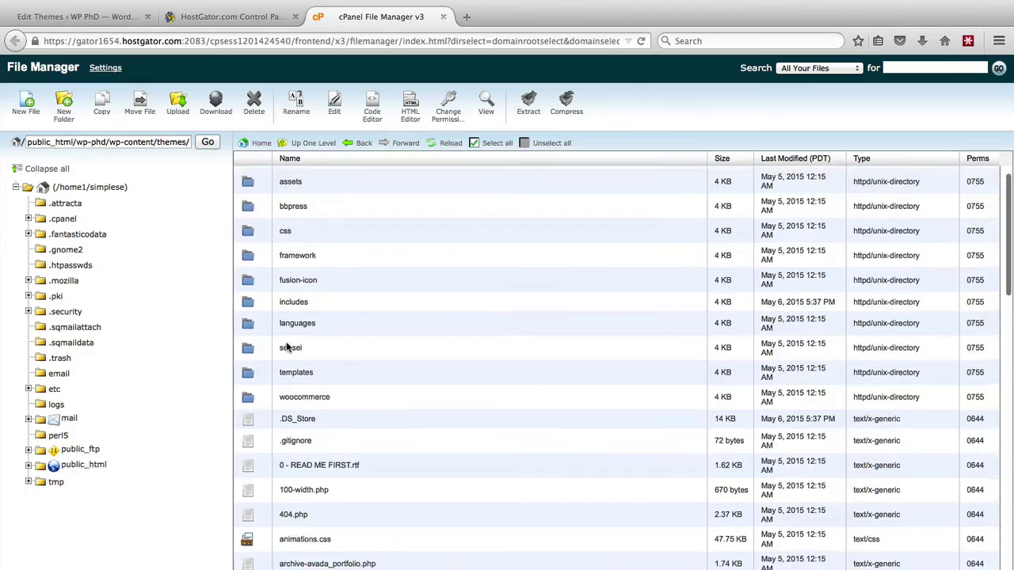
scroll(287, 346, "down", 6)
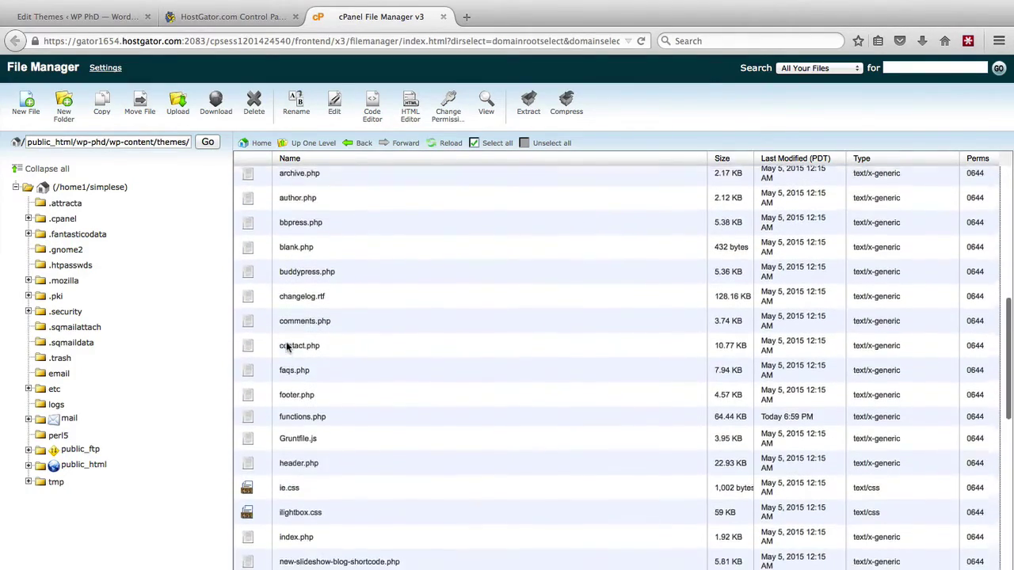
left_click(299, 360)
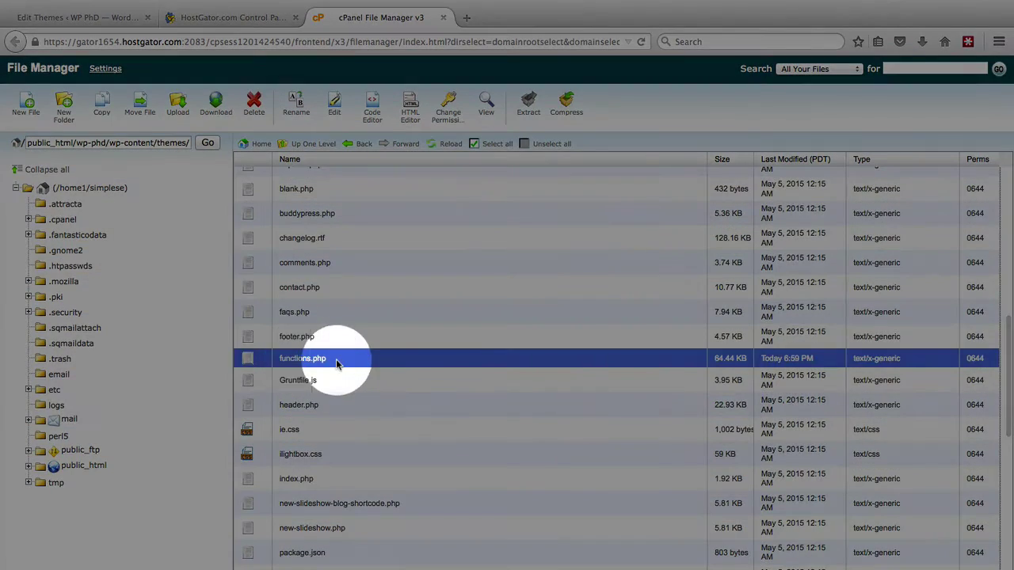
left_click(335, 109)
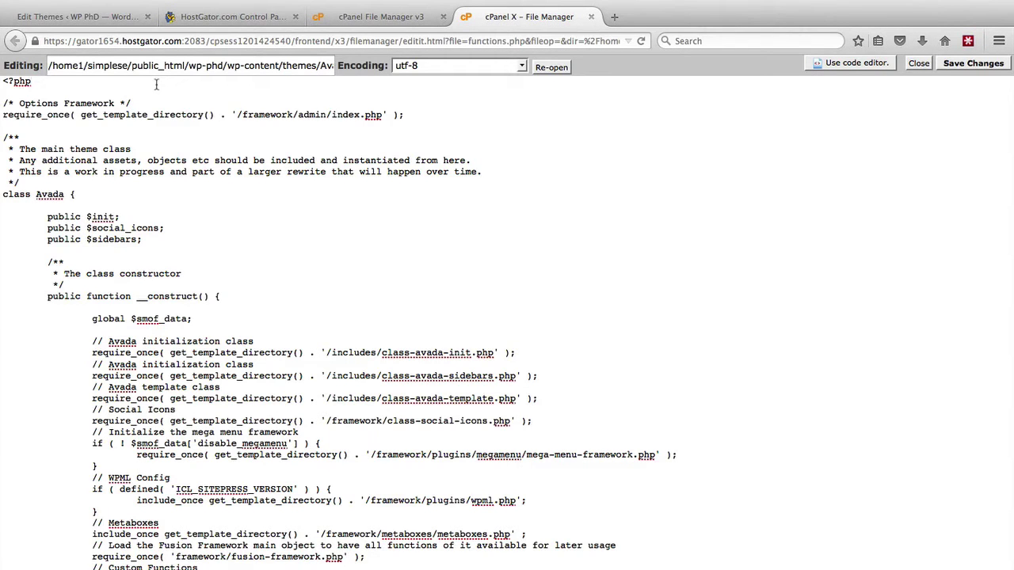
Step: Below <?php, add remove_edit_menu() calling remove_action('admin_menu', '_add_themes_utility_last', 101), hook it with add_action('_admin_menu', 'remove_edit_menu', 1), and save the file
key("Return")
key("Return")
type("function remove_edit_menu() {   remove_action('admin_menu', '_add_themes_utility_last', 101); } add_action('_admin_menu', 'remove_edit_menu', 1);")
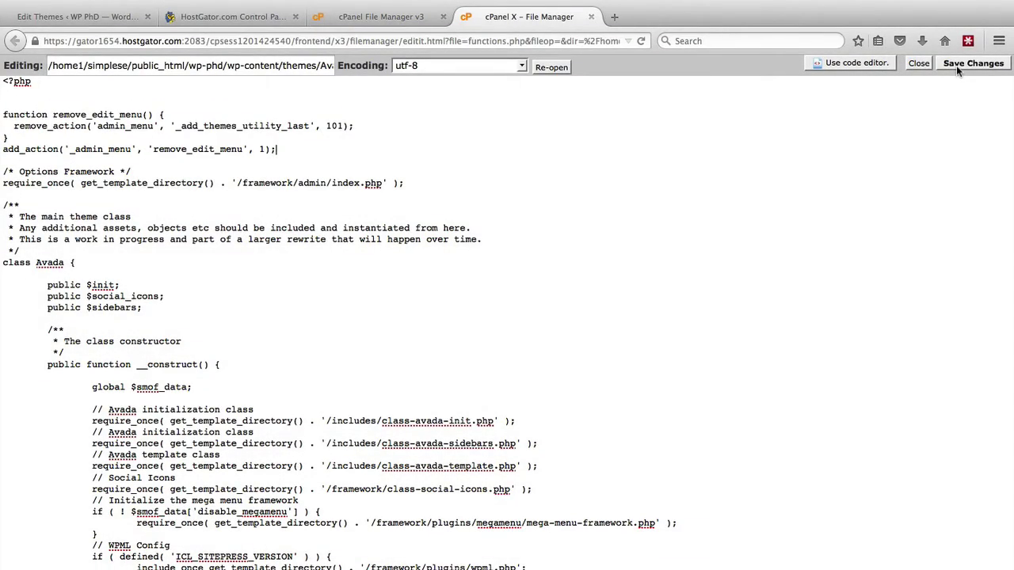
left_click(956, 65)
Step: Switch back to the WordPress admin, reload the page, and load wp-phd.com/wp-admin/theme-editor.php directly without the file and theme parameters
left_click(120, 20)
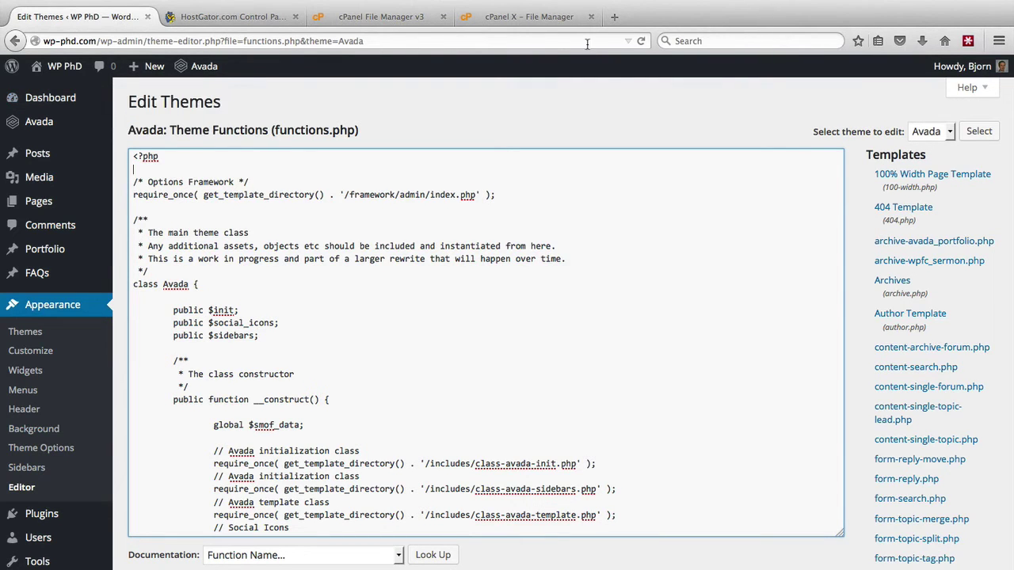
left_click(643, 41)
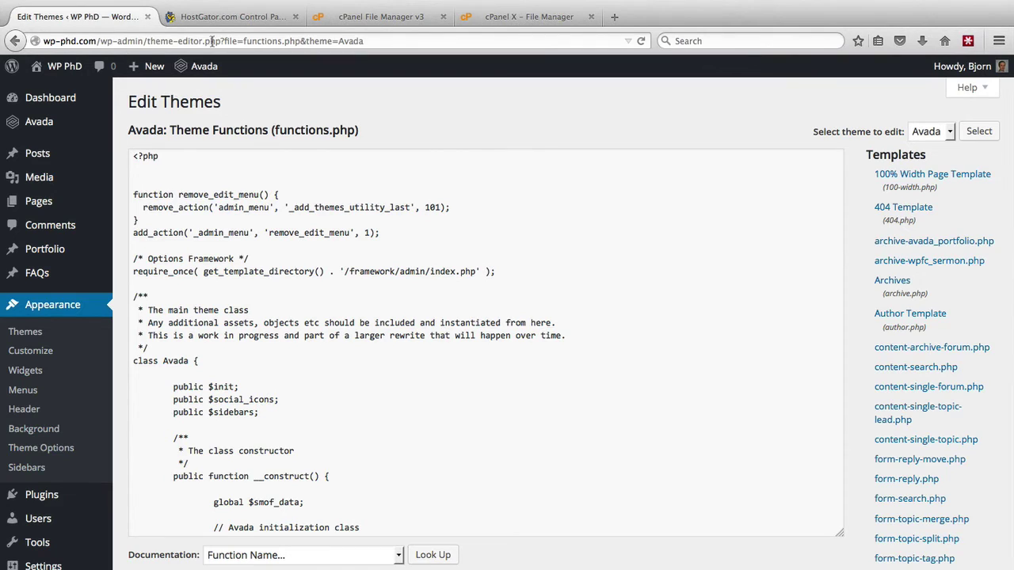
left_click_drag(221, 41, 392, 50)
key("BackSpace")
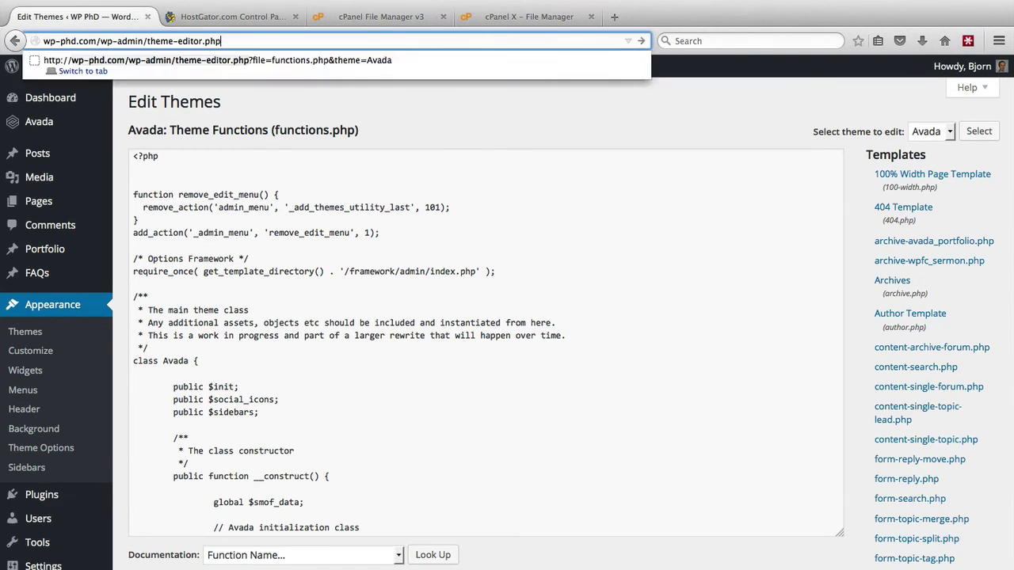
key("Return")
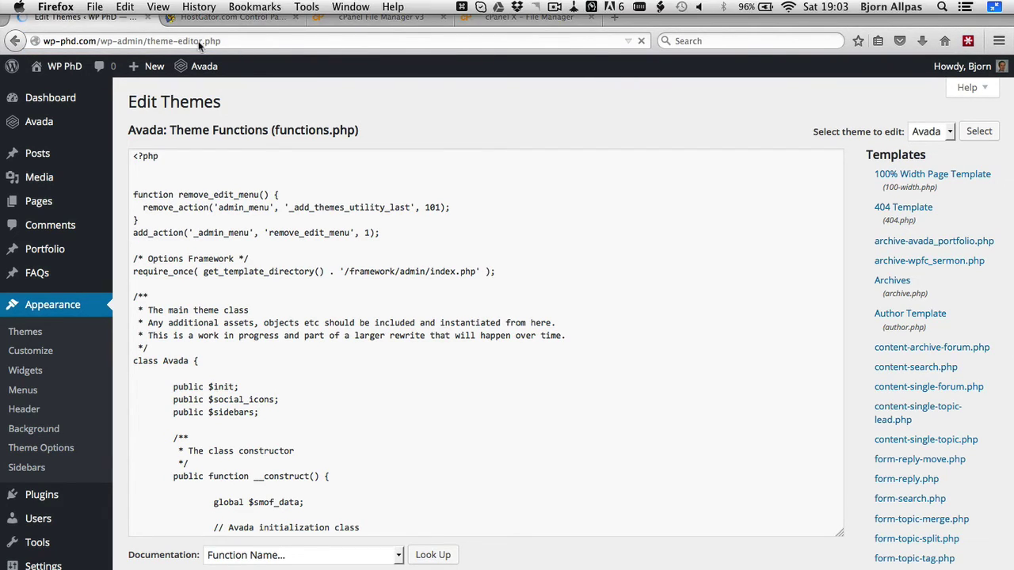